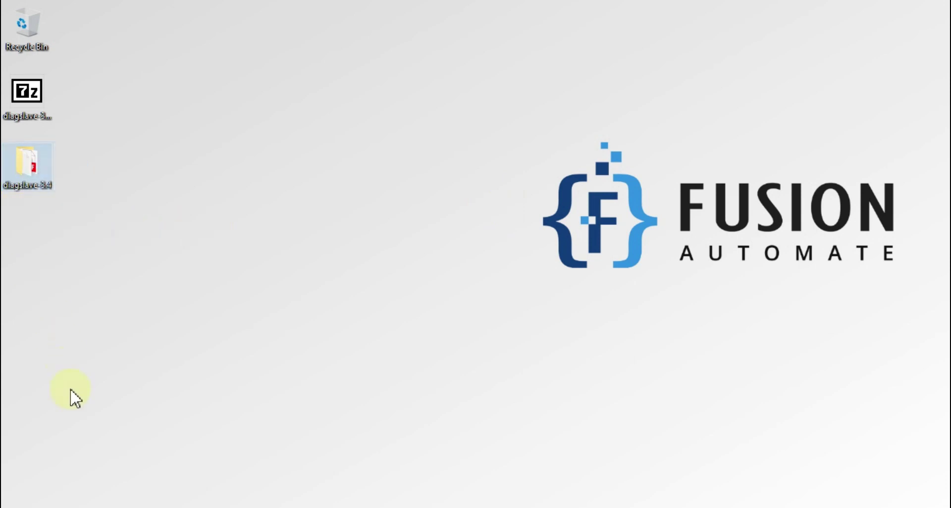
# Step: Show the Diagslave Modbus Slave Simulator page in Firefox, scroll to the diagslave-3.4 downloads, then minimize it
pyautogui.click(74, 451)
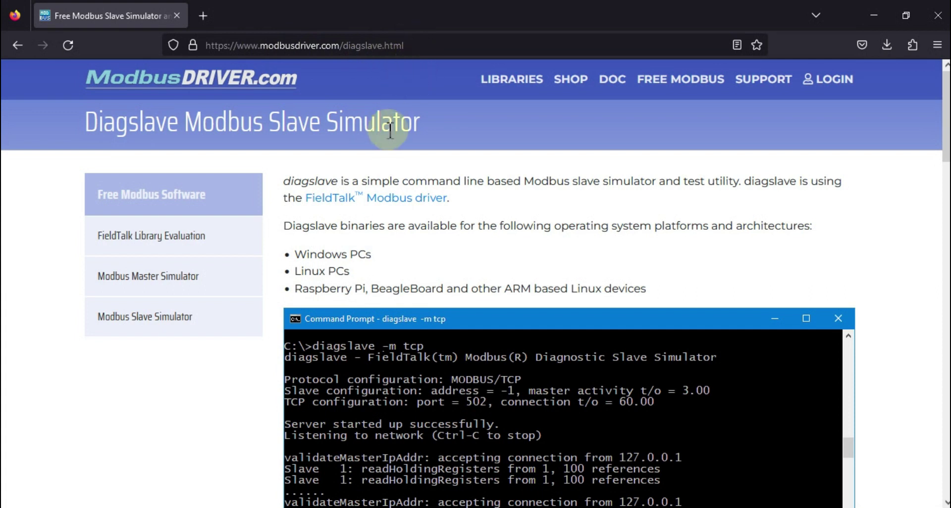
pyautogui.tripleClick(231, 136)
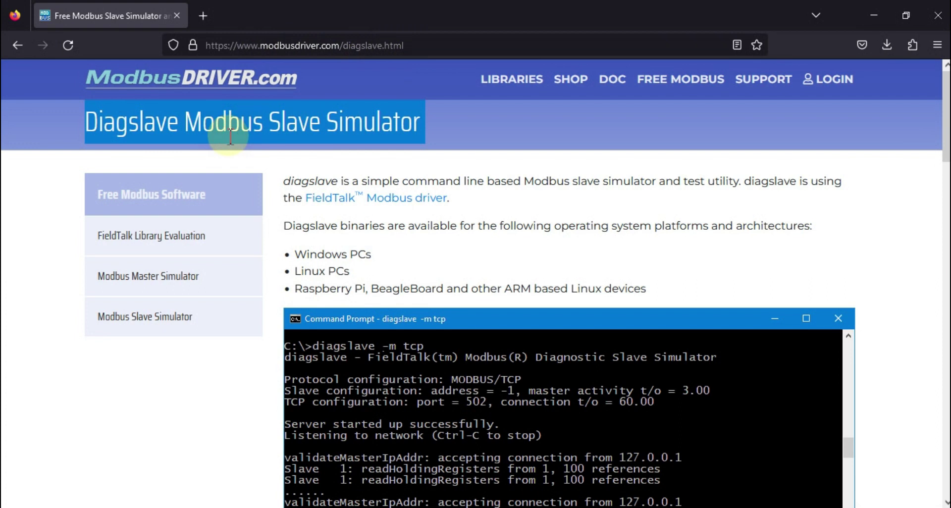
pyautogui.click(538, 249)
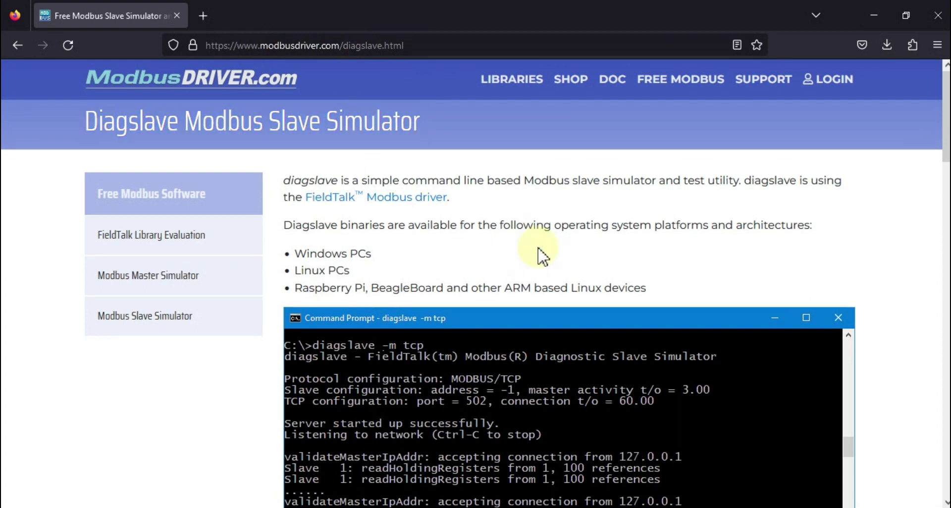
pyautogui.scroll(-3, 538, 249)
pyautogui.scroll(-6, 537, 247)
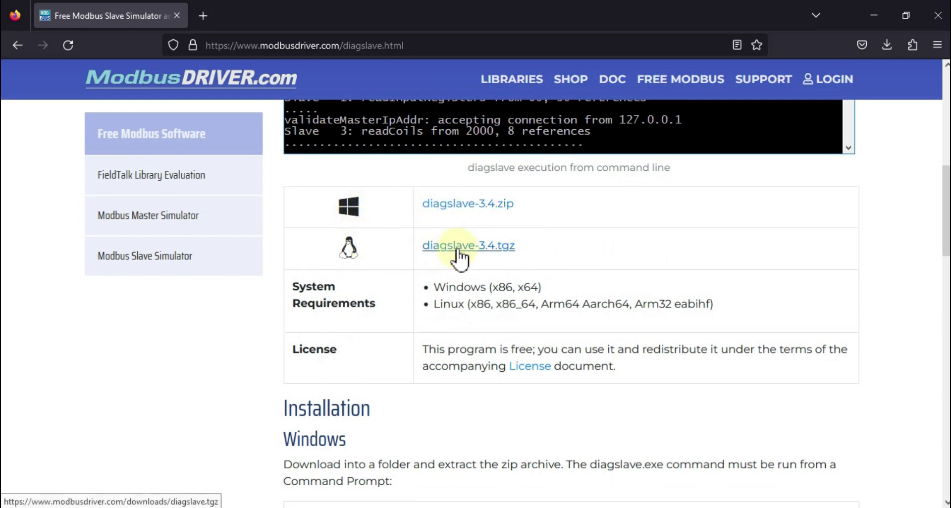
pyautogui.click(873, 15)
# Step: Open the extracted diagslave-3.4\win folder from the desktop and select diagslave.exe
pyautogui.click(33, 101)
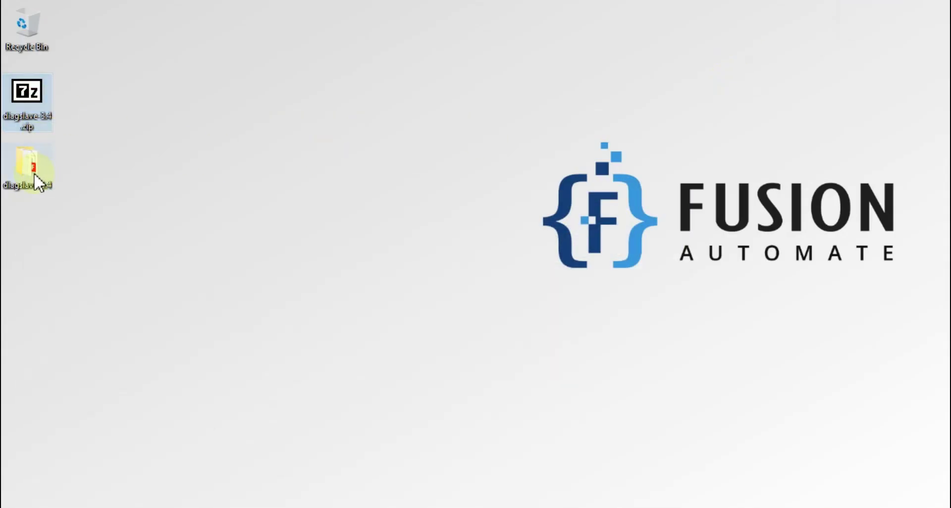
pyautogui.click(33, 167)
pyautogui.doubleClick(34, 171)
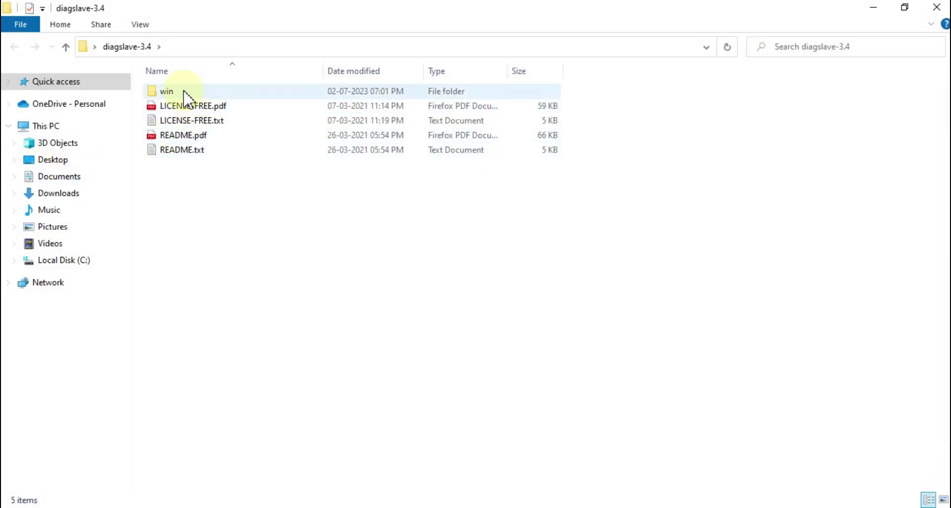
pyautogui.doubleClick(184, 91)
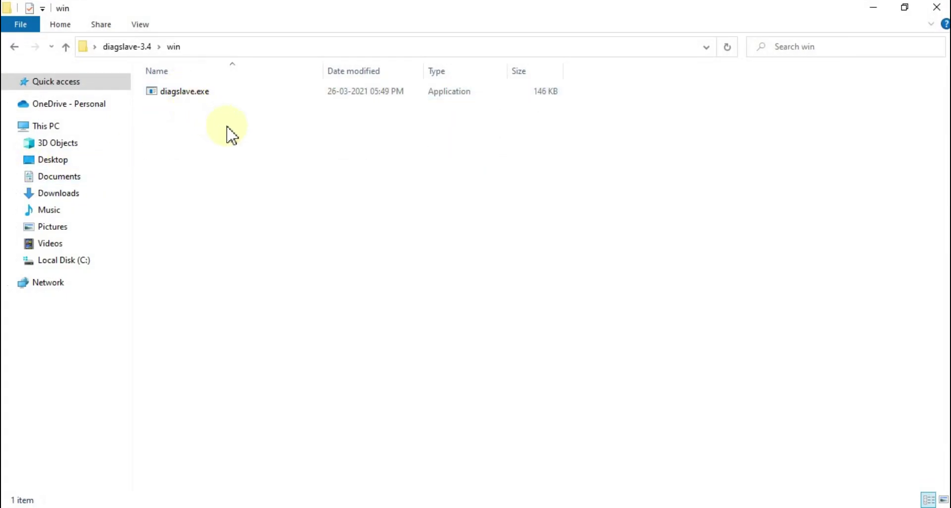
pyautogui.moveTo(201, 103); pyautogui.dragTo(133, 80)
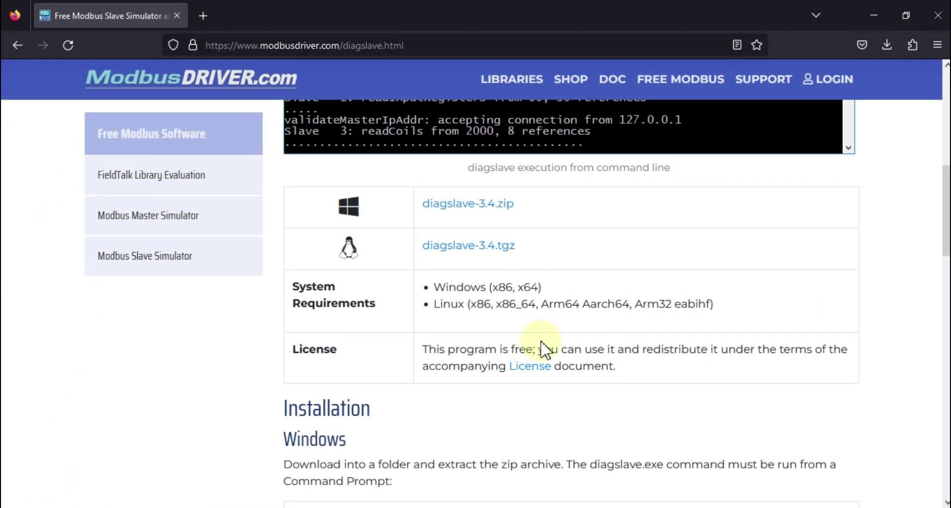
pyautogui.scroll(-20, 545, 349)
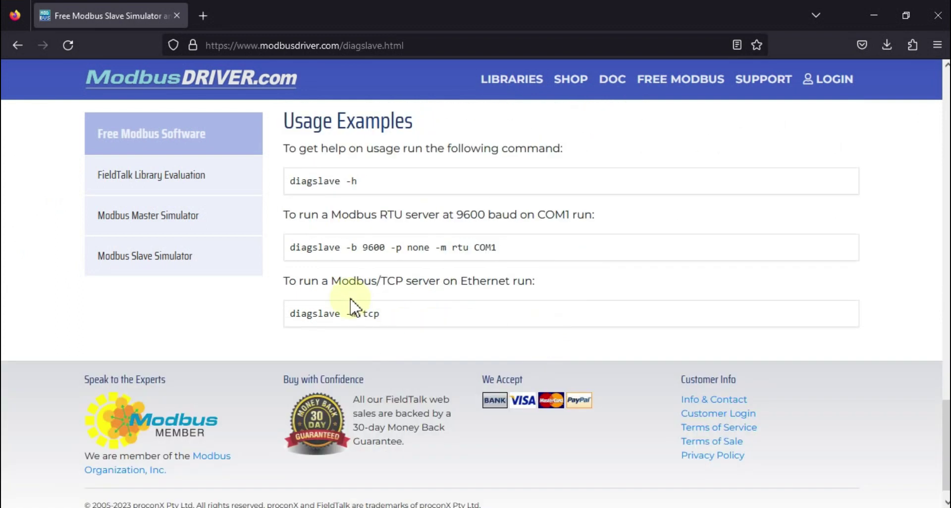
# Step: Copy 'diagslave -m tcp' from the Modbus/TCP server usage example and return to the win folder
pyautogui.moveTo(281, 281); pyautogui.dragTo(537, 283)
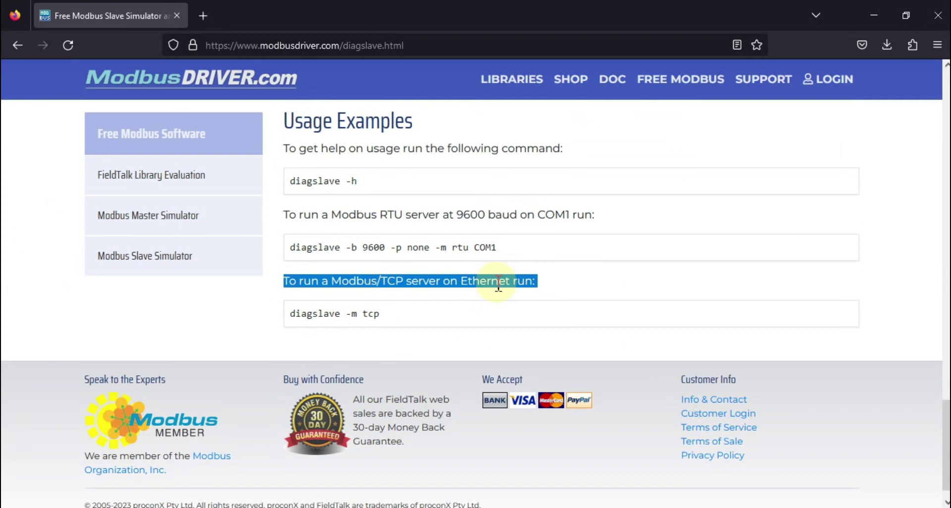
pyautogui.moveTo(385, 314); pyautogui.dragTo(294, 313)
pyautogui.hotkey('ctrl', 'c')
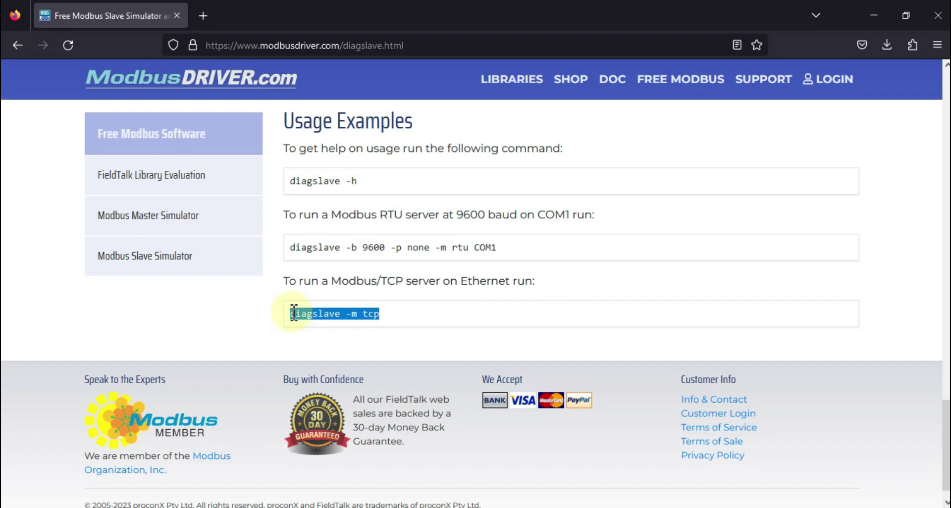
pyautogui.click(878, 6)
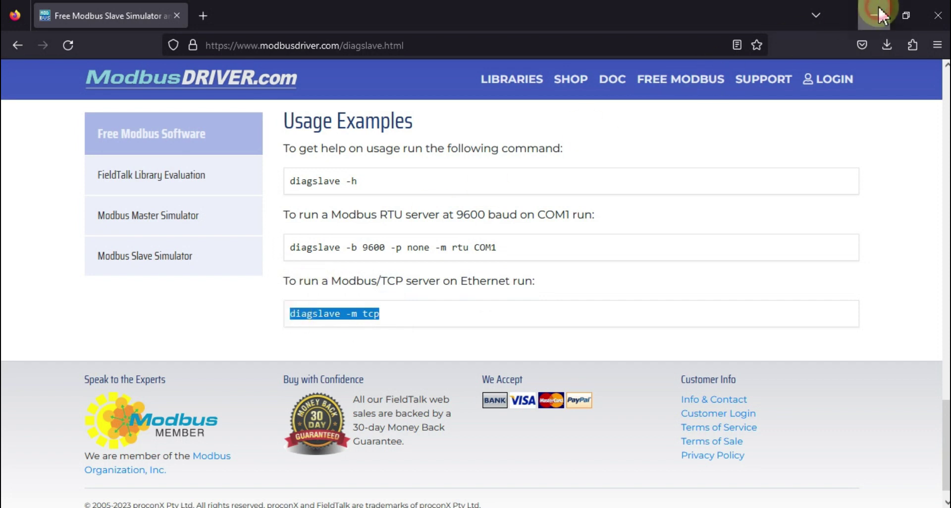
pyautogui.click(340, 50)
# Step: Open a Command Prompt in the win folder and run 'diagslave -m tcp' to listen on port 502
pyautogui.write('cmd')
pyautogui.press('Return')
pyautogui.hotkey('ctrl', 'v')
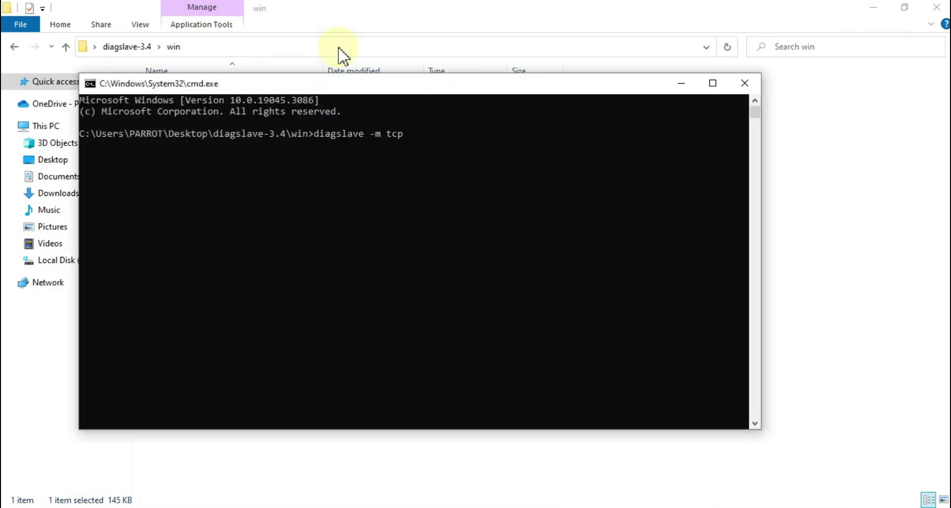
pyautogui.press('Return')
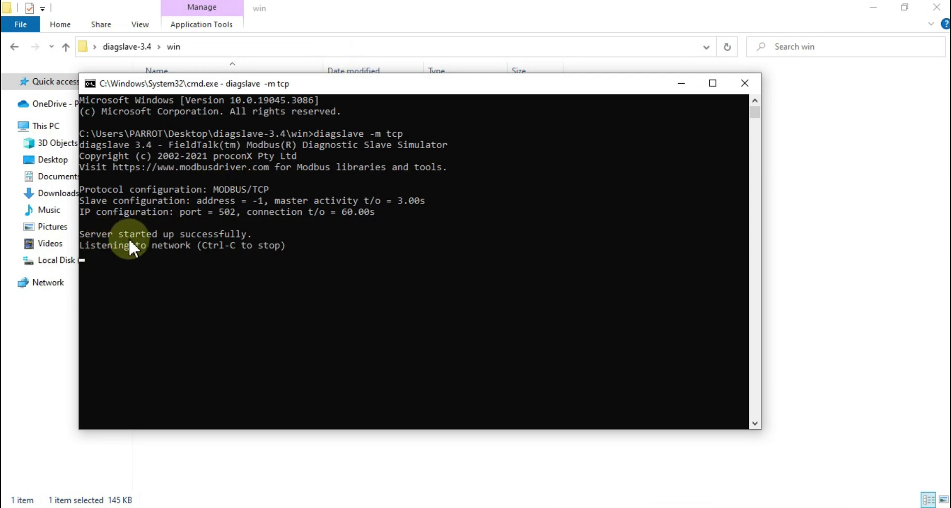
pyautogui.write("'")
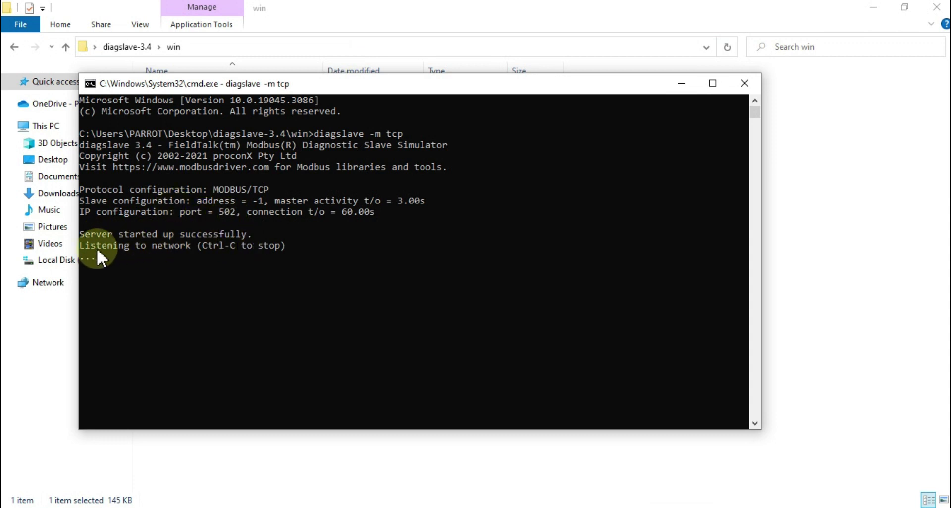
# Step: Snap the Command Prompt to the left half and ModScan32 to the right half
pyautogui.click(874, 8)
pyautogui.moveTo(565, 73); pyautogui.dragTo(1, 163)
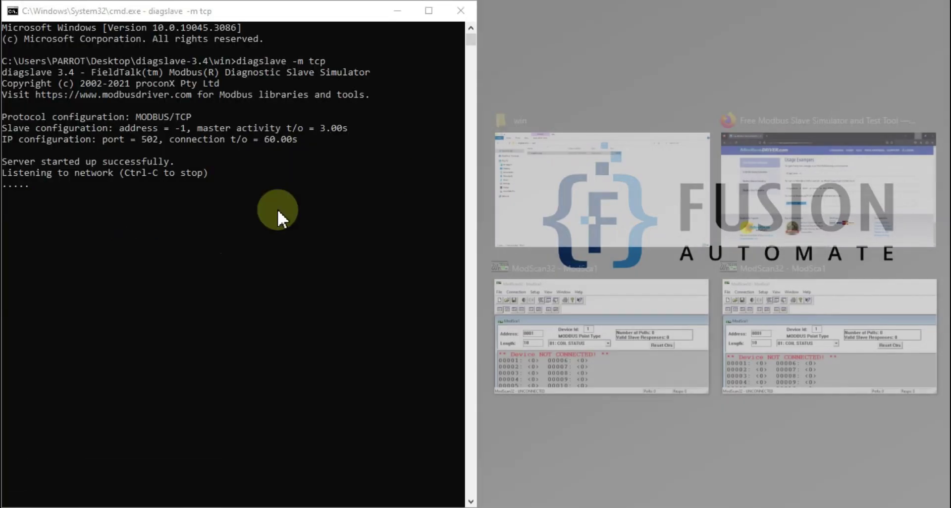
pyautogui.click(649, 290)
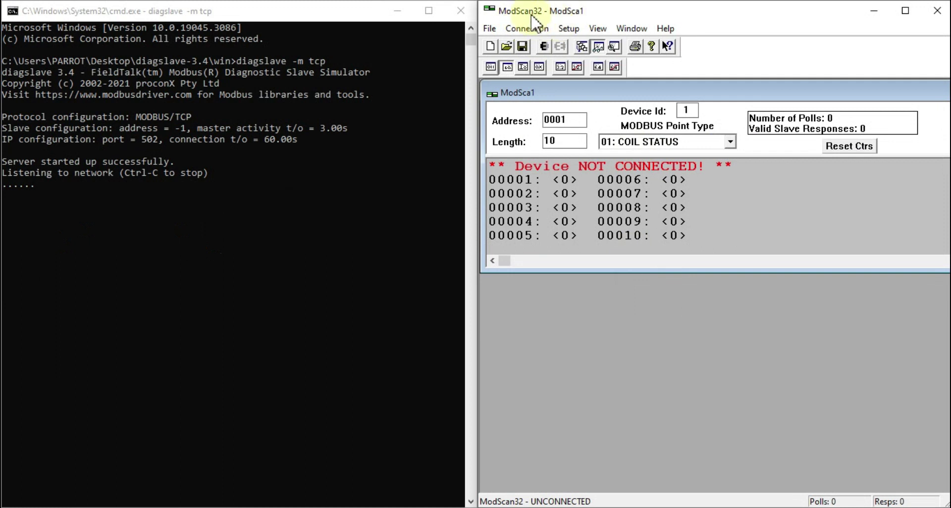
# Step: Connect ModScan32 to IP 127.0.0.1 on service port 502
pyautogui.click(529, 29)
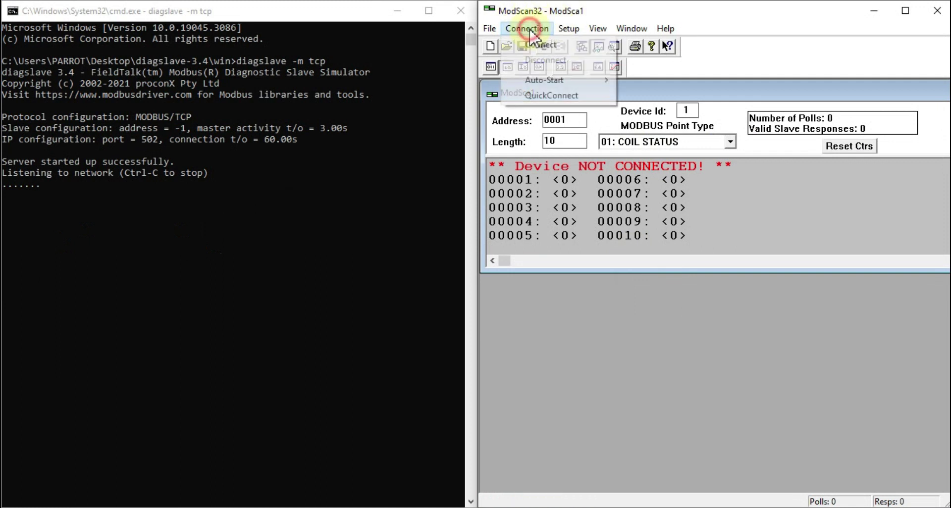
pyautogui.click(545, 43)
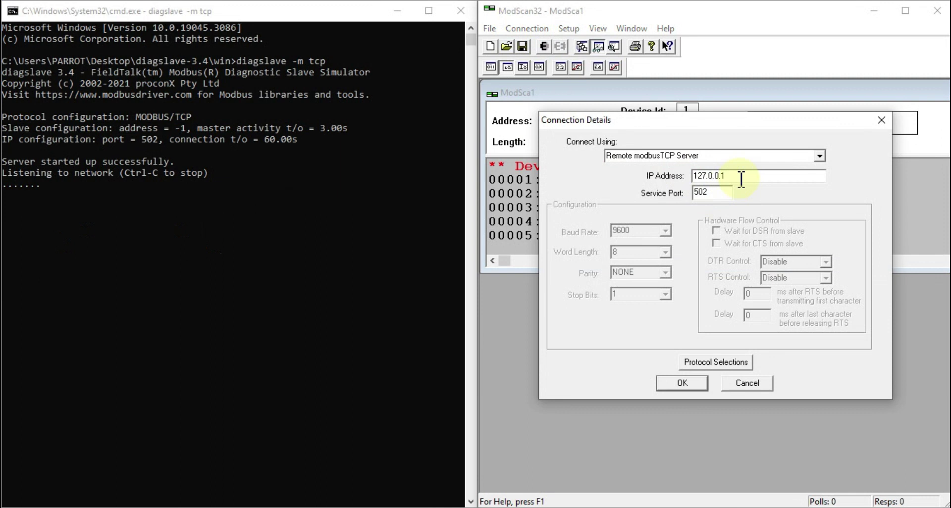
pyautogui.moveTo(728, 176); pyautogui.dragTo(687, 176)
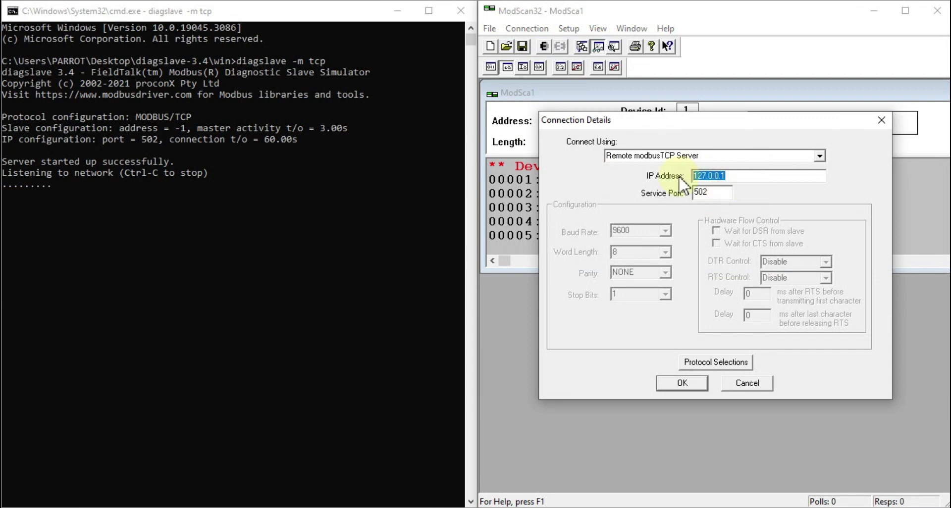
pyautogui.moveTo(714, 192); pyautogui.dragTo(691, 192)
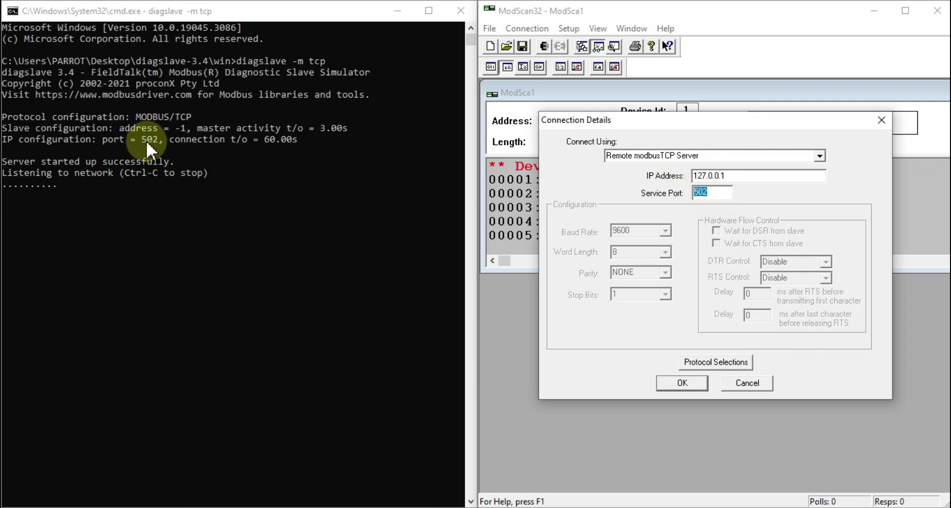
pyautogui.click(683, 384)
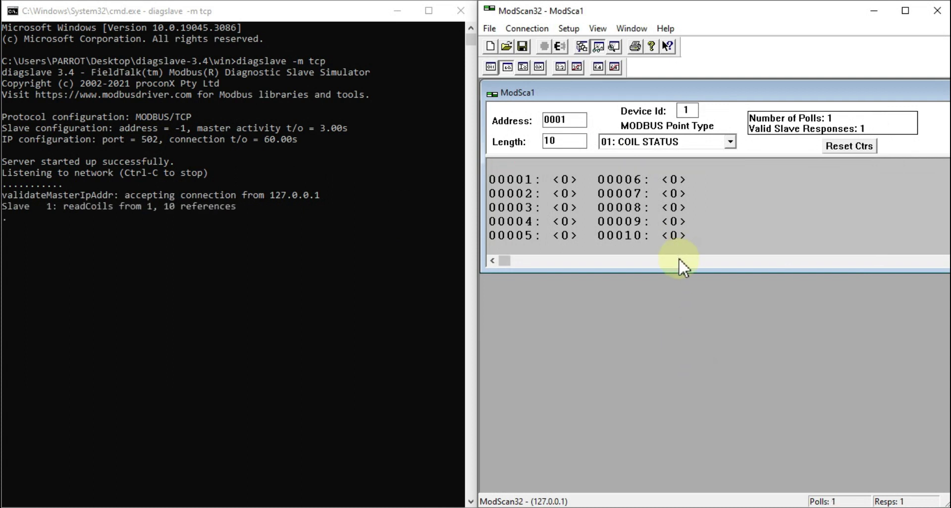
# Step: Enlarge the ModSca1 window and switch it to 03: HOLDING REGISTER, showing 40001–40010 at 00000
pyautogui.moveTo(681, 272); pyautogui.dragTo(655, 392)
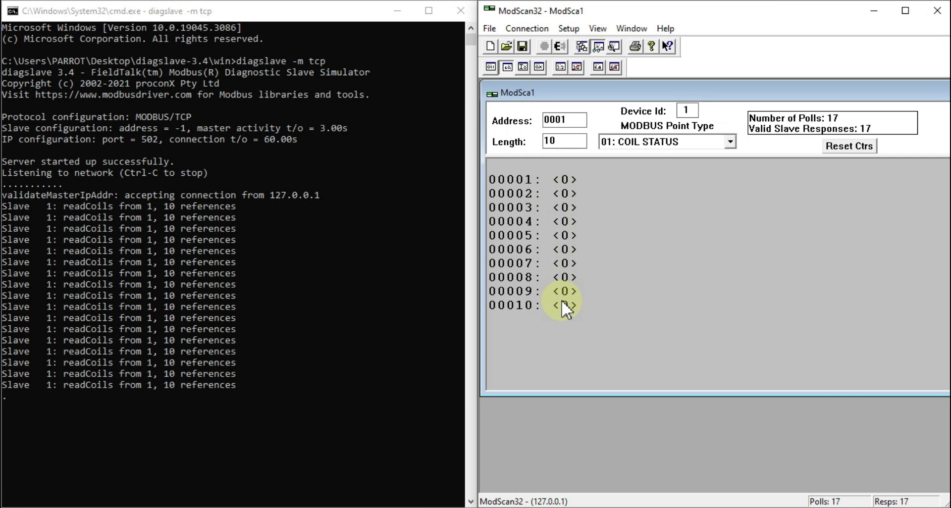
pyautogui.click(716, 144)
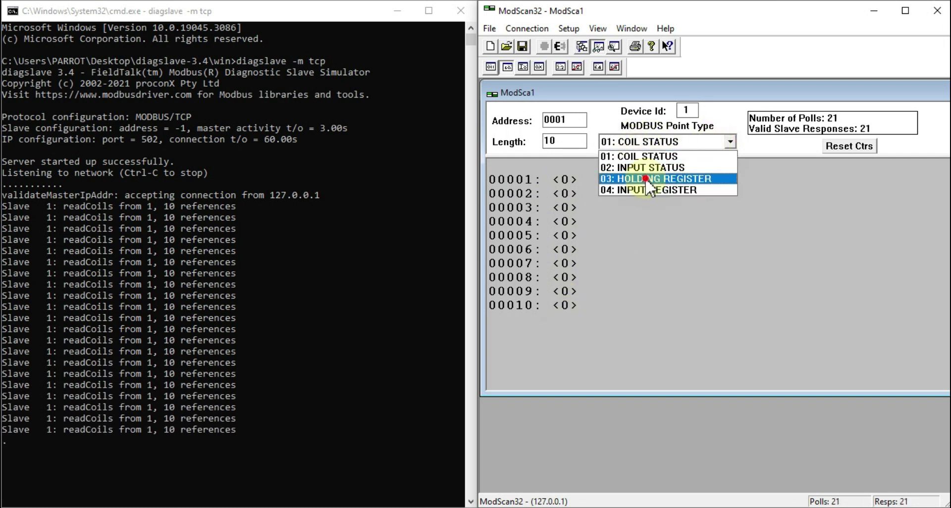
pyautogui.click(645, 179)
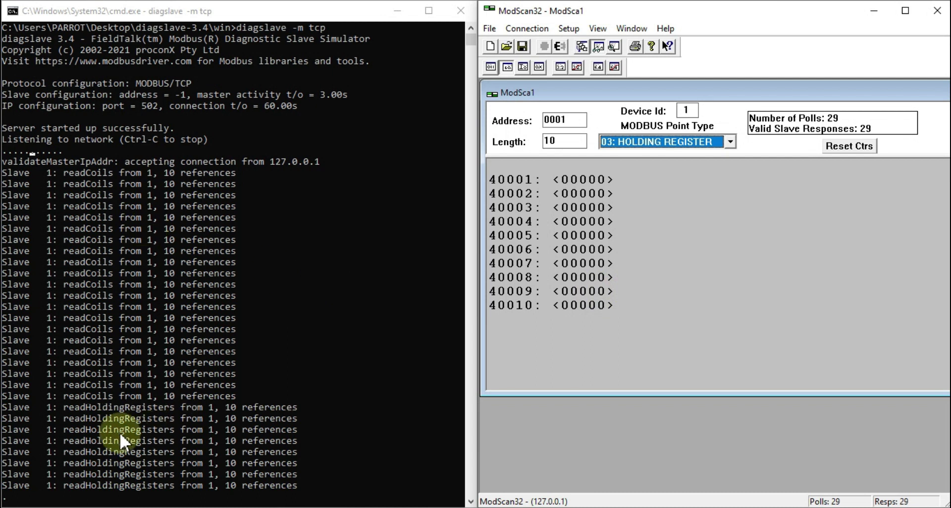
pyautogui.click(154, 507)
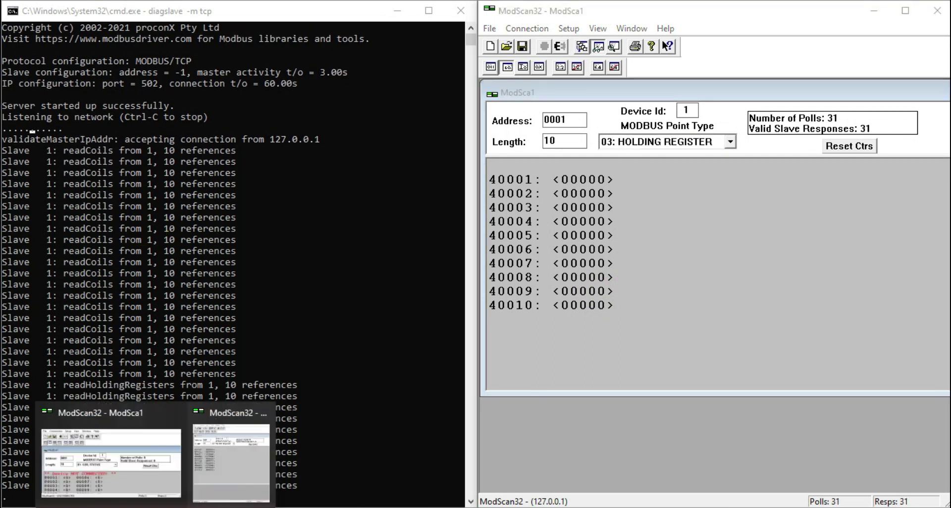
# Step: Dock the second ModScan32 window bottom-right and the polling one top-right
pyautogui.click(139, 462)
pyautogui.moveTo(728, 22); pyautogui.dragTo(935, 483)
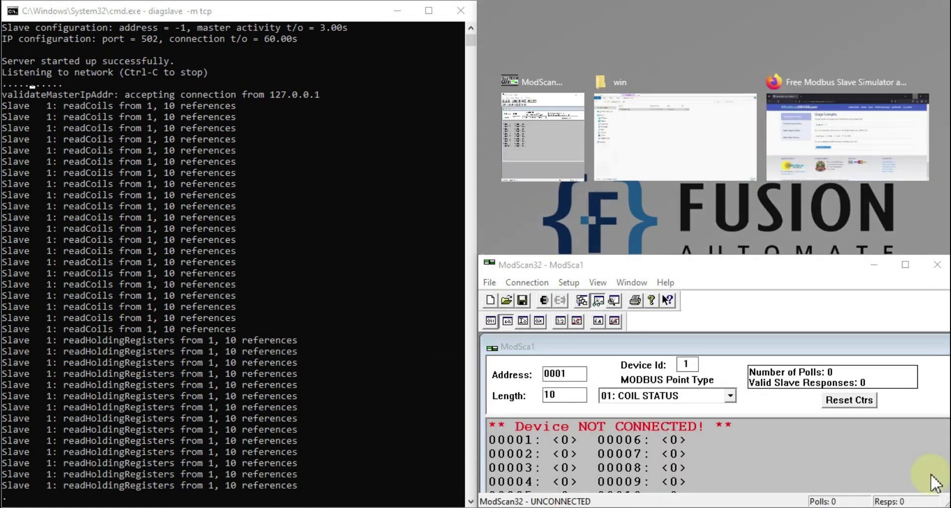
pyautogui.click(545, 139)
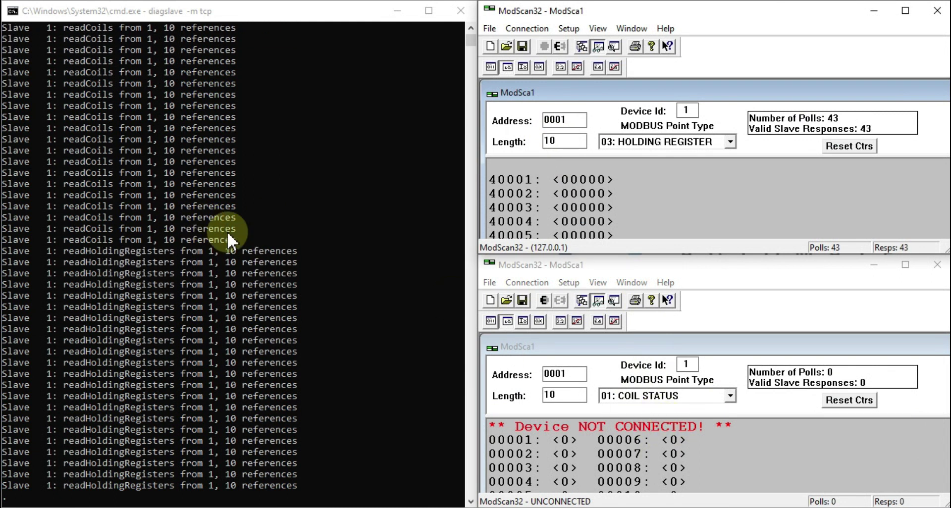
# Step: Connect the second ModScan32 window to 127.0.0.1 on port 502
pyautogui.click(527, 282)
pyautogui.click(543, 299)
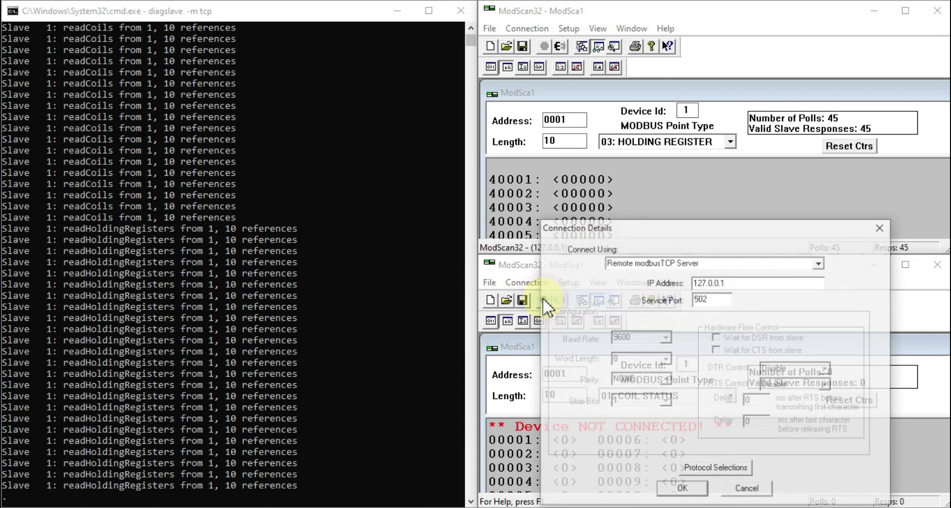
pyautogui.click(693, 493)
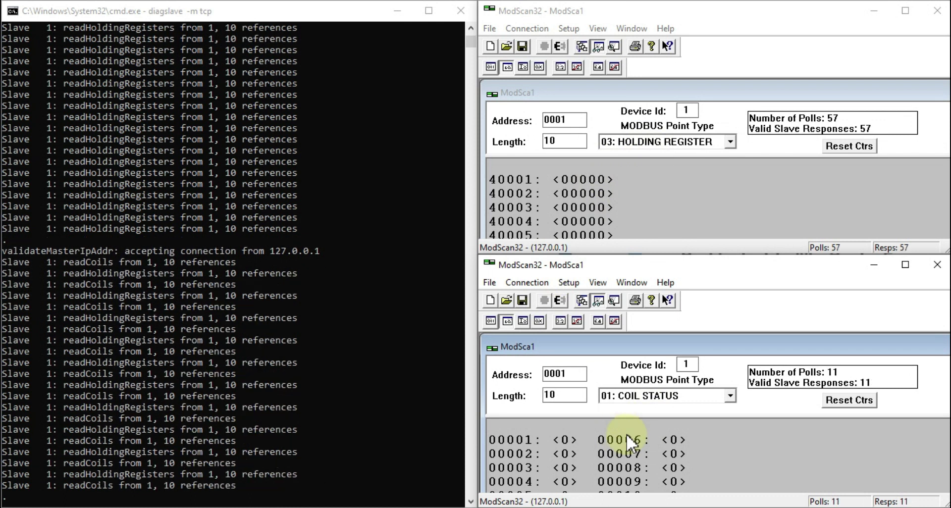
# Step: Switch the lower window to 03: HOLDING REGISTER and write 34 into register 40001
pyautogui.click(716, 396)
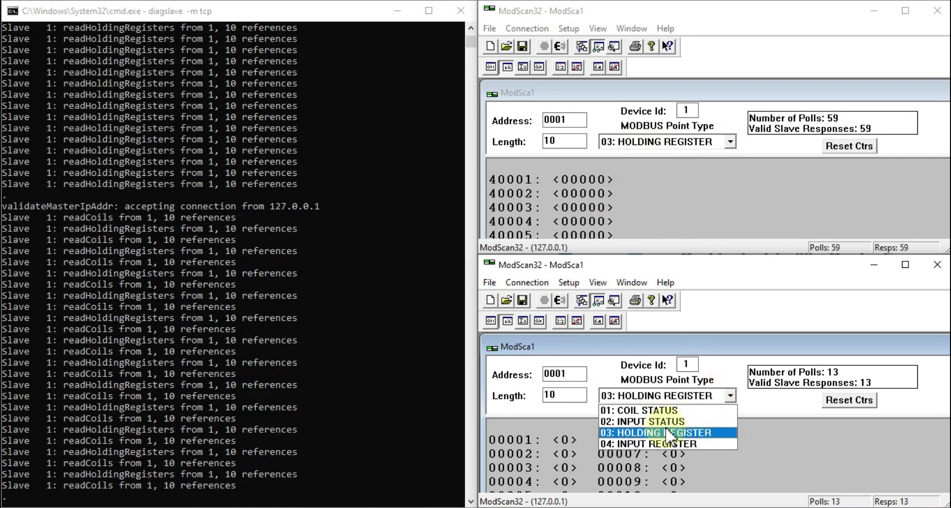
pyautogui.click(654, 413)
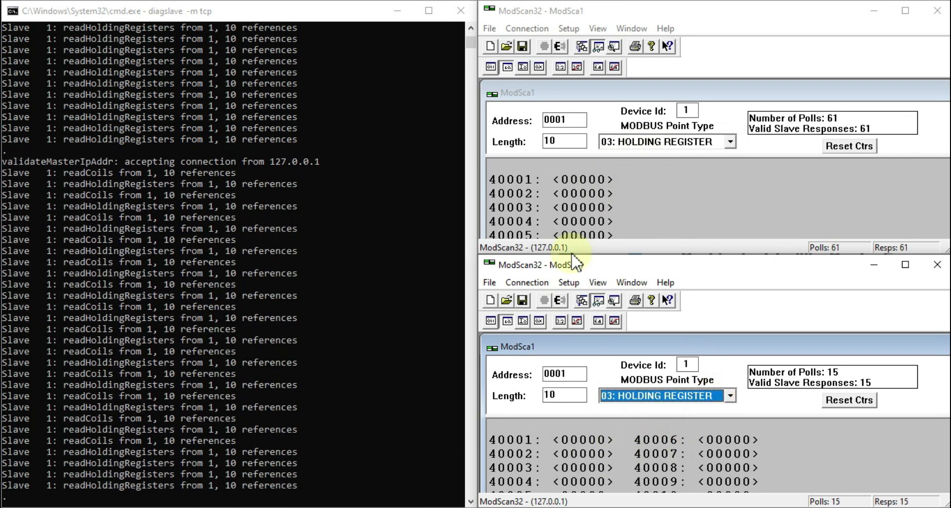
pyautogui.doubleClick(590, 178)
pyautogui.write('34')
pyautogui.click(693, 182)
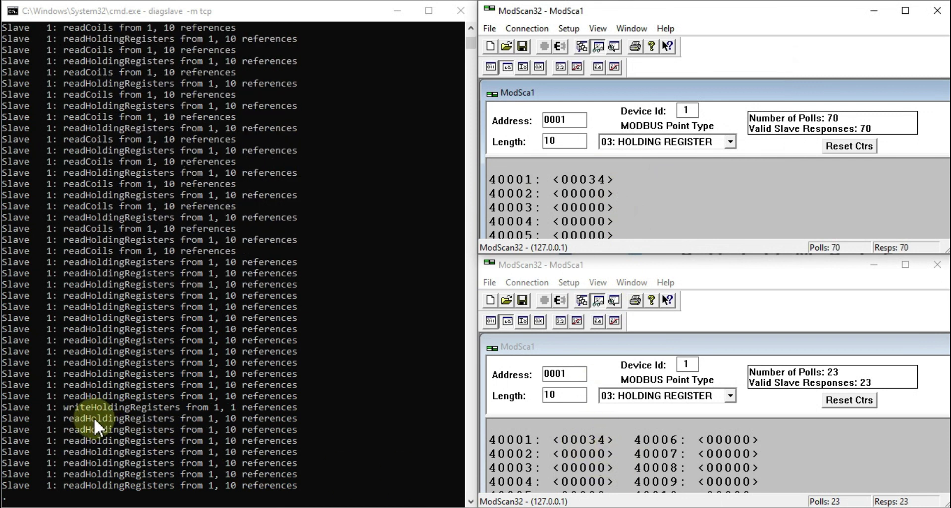
pyautogui.click(88, 340)
pyautogui.moveTo(88, 343); pyautogui.dragTo(79, 356)
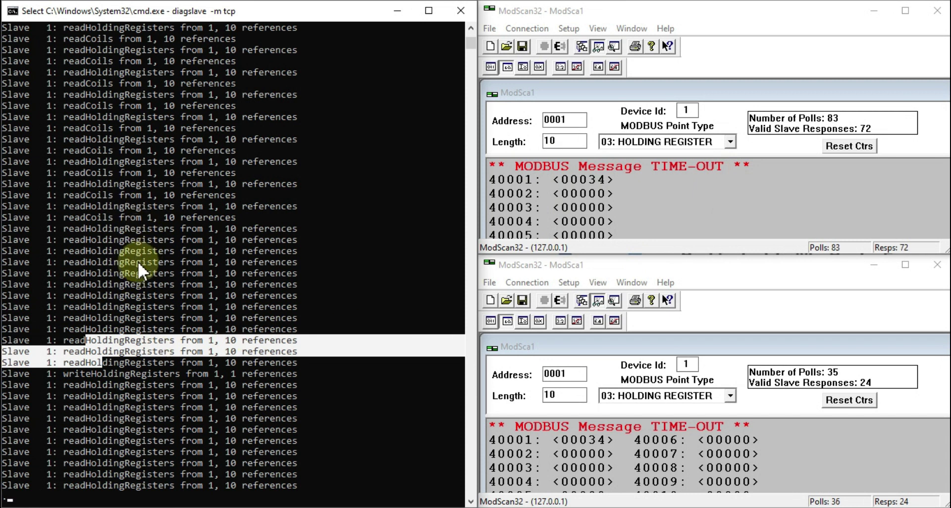
pyautogui.rightClick(118, 364)
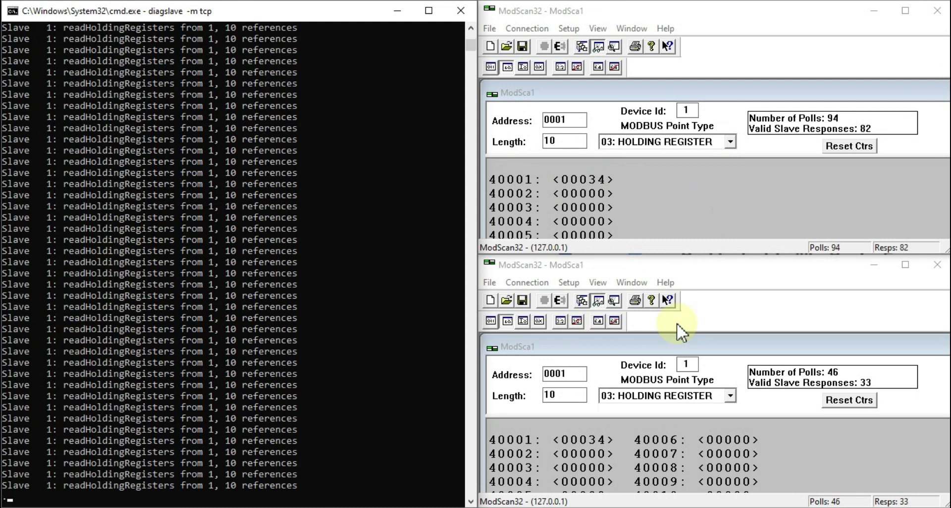
# Step: Change the upper window's point type to 02: INPUT STATUS, reading 10001–10010 at 0
pyautogui.click(706, 143)
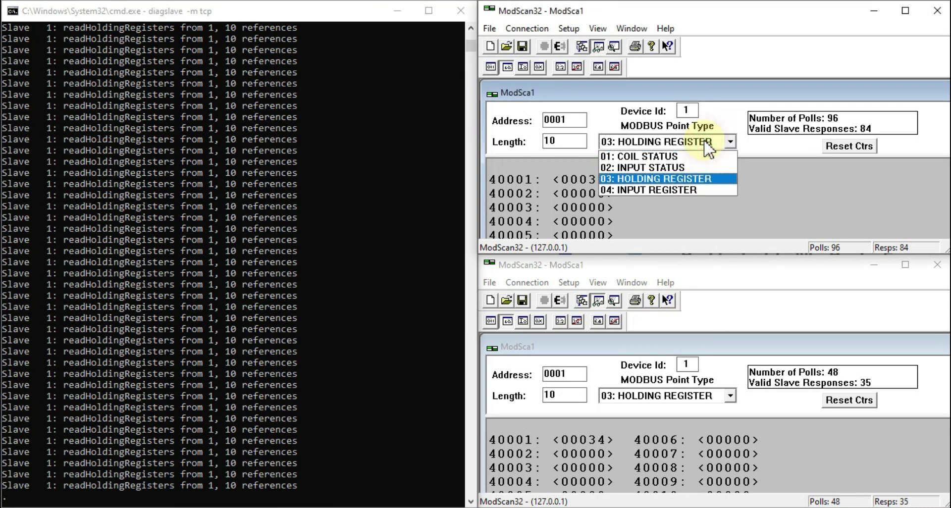
pyautogui.click(644, 156)
pyautogui.click(649, 142)
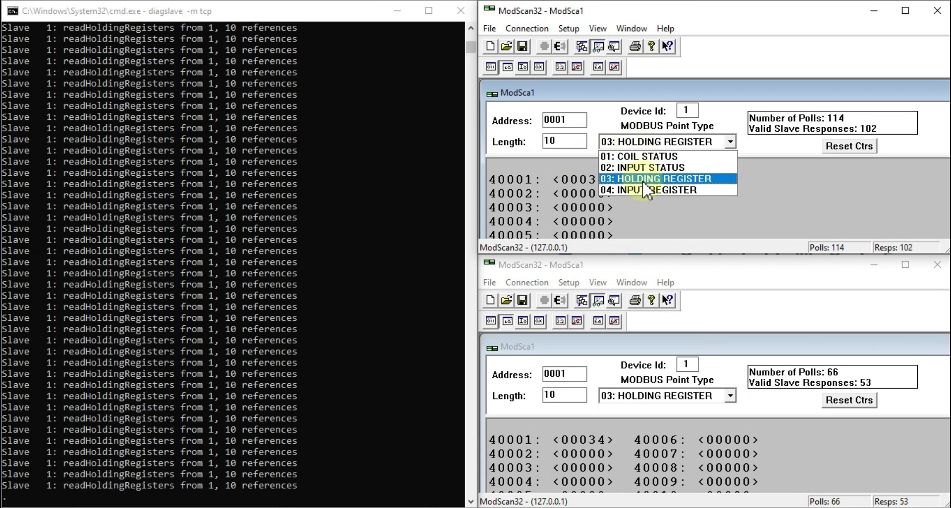
pyautogui.click(644, 167)
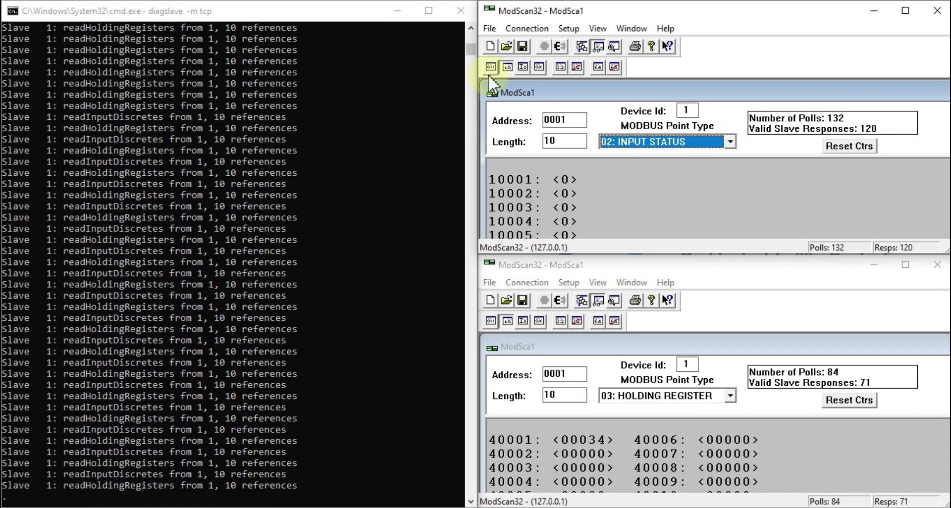
# Step: Disconnect both ModScan32 windows and close them, declining to save changes to ModSca1
pyautogui.click(558, 46)
pyautogui.click(560, 301)
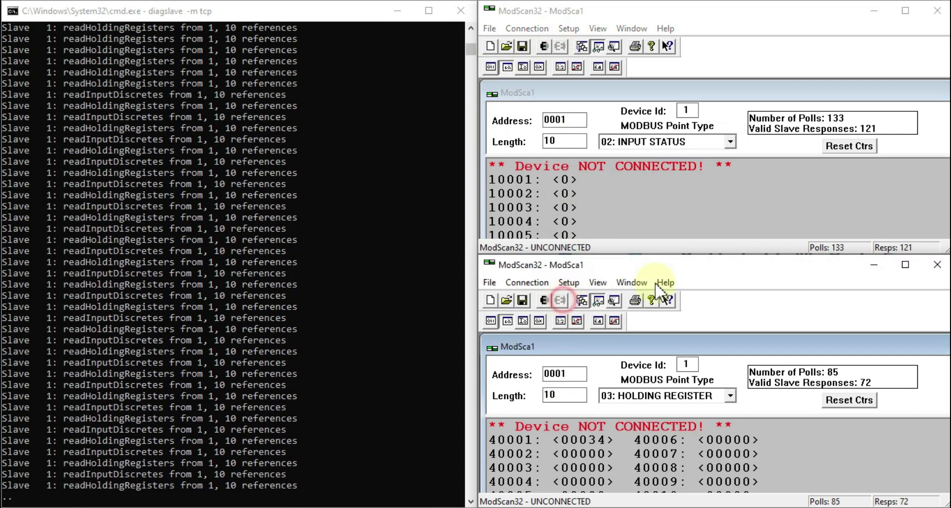
pyautogui.click(937, 11)
pyautogui.click(937, 265)
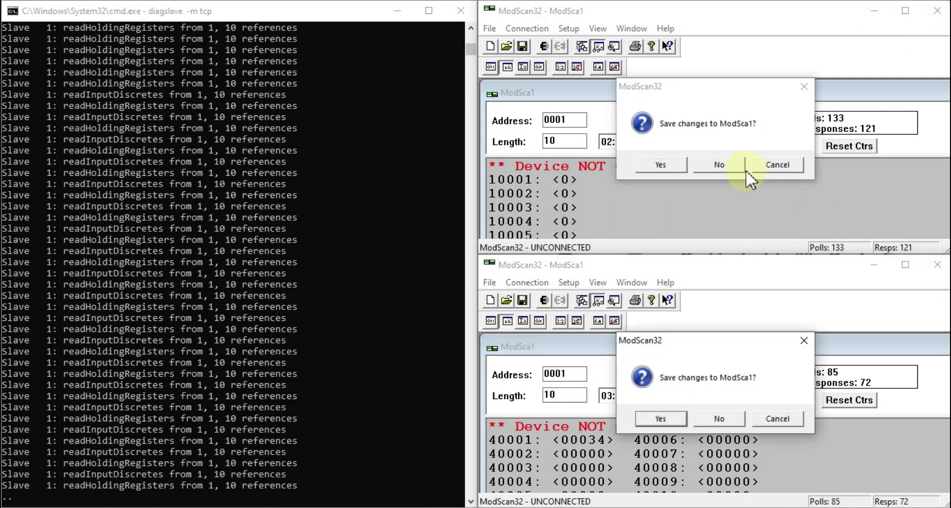
pyautogui.click(720, 163)
pyautogui.click(718, 418)
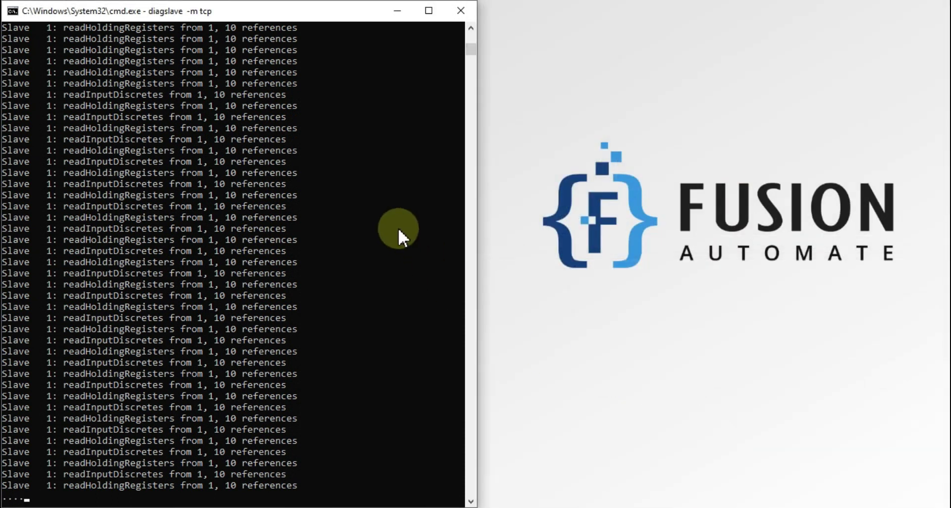
# Step: Close the diagslave console, then highlight the Modbus/TCP and Modbus RTU server usage lines
pyautogui.click(457, 11)
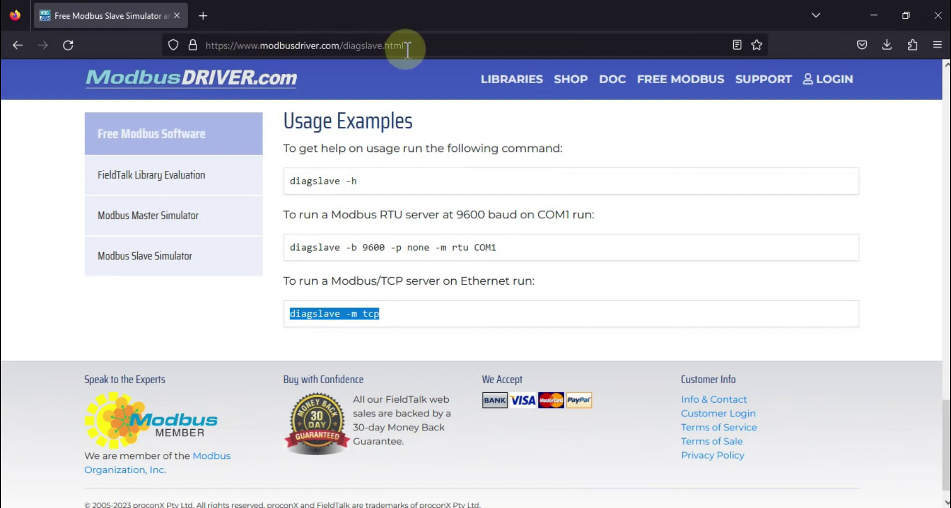
pyautogui.click(487, 288)
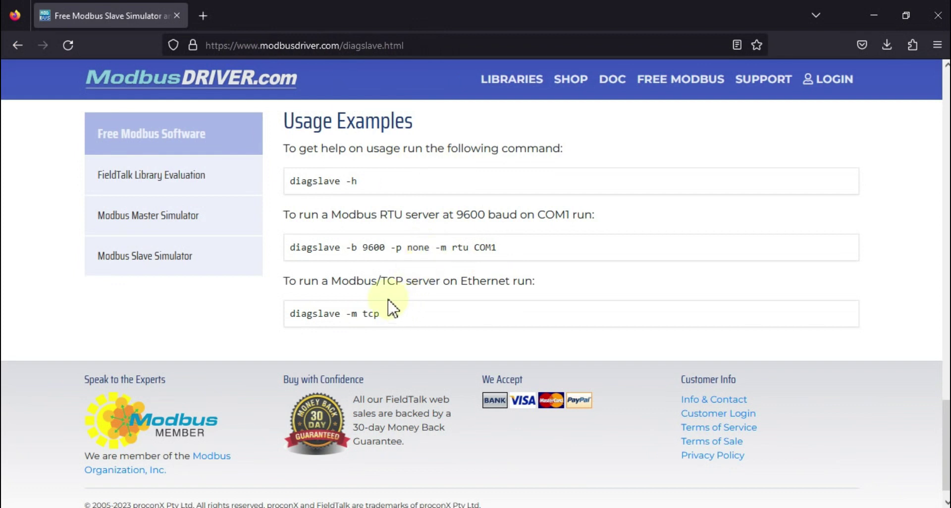
pyautogui.tripleClick(303, 282)
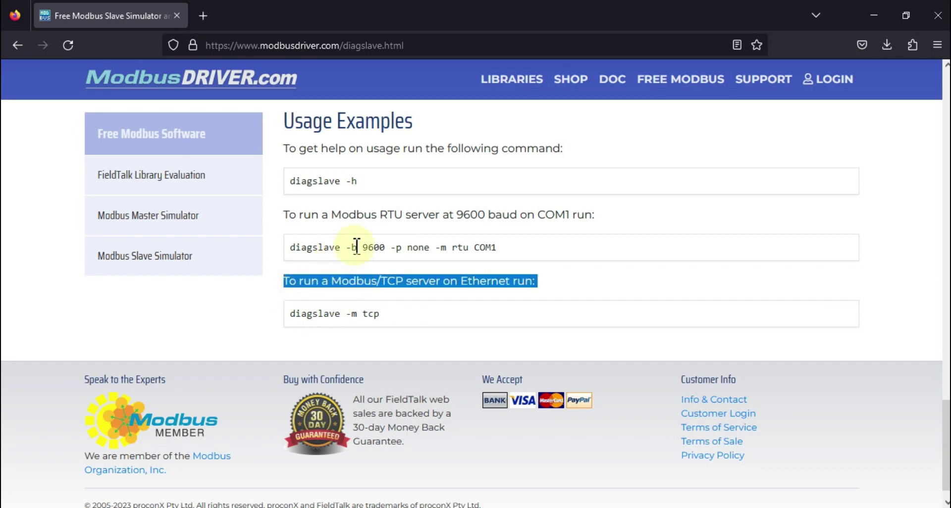
pyautogui.tripleClick(401, 215)
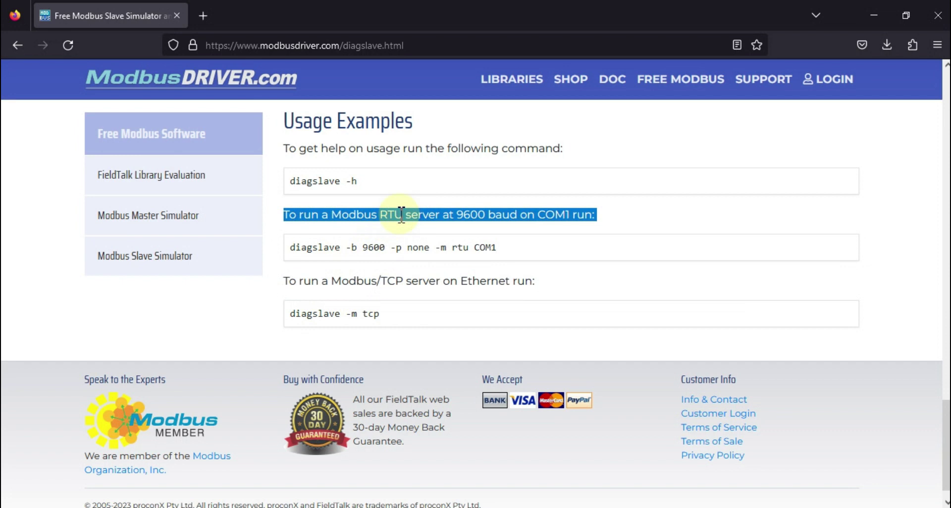
# Step: Highlight COM1 in the RTU example, return to the top of the page, and minimize Firefox
pyautogui.doubleClick(542, 214)
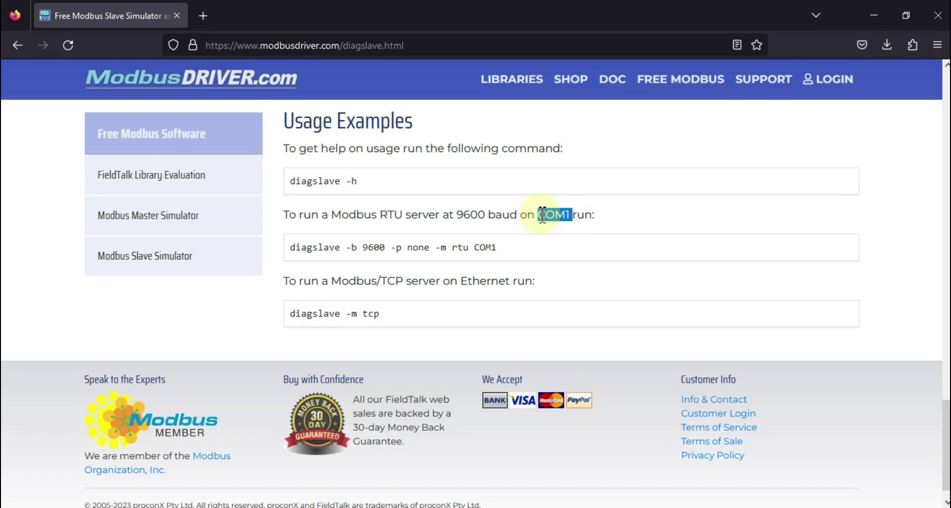
pyautogui.scroll(4, 549, 230)
pyautogui.click(588, 242)
pyautogui.scroll(10, 590, 245)
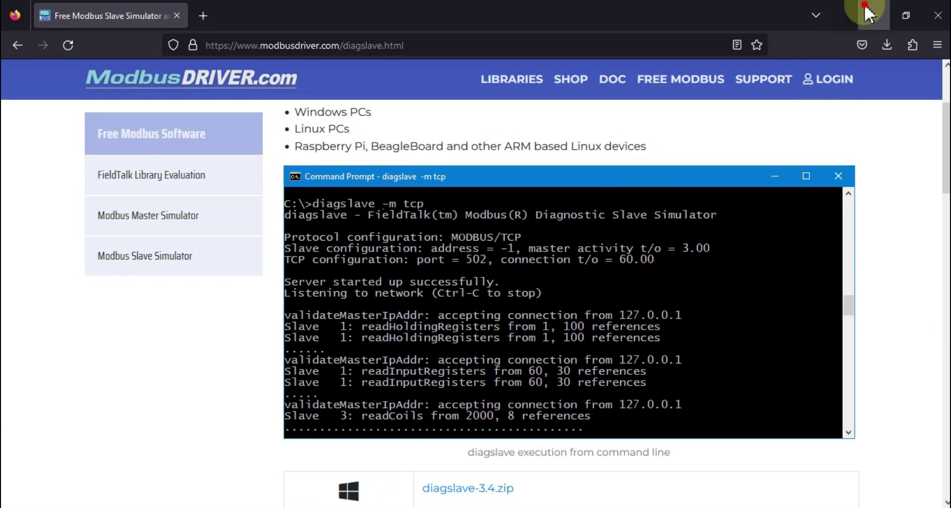
pyautogui.click(868, 14)
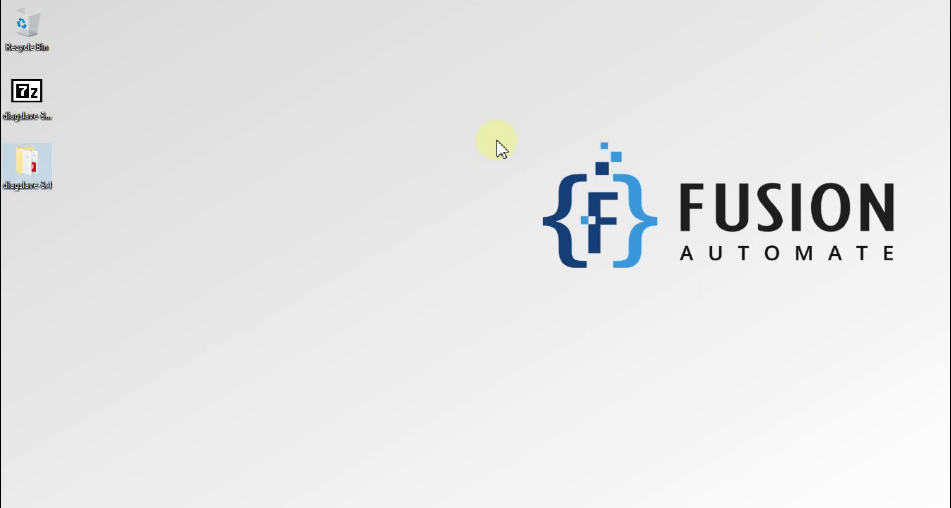